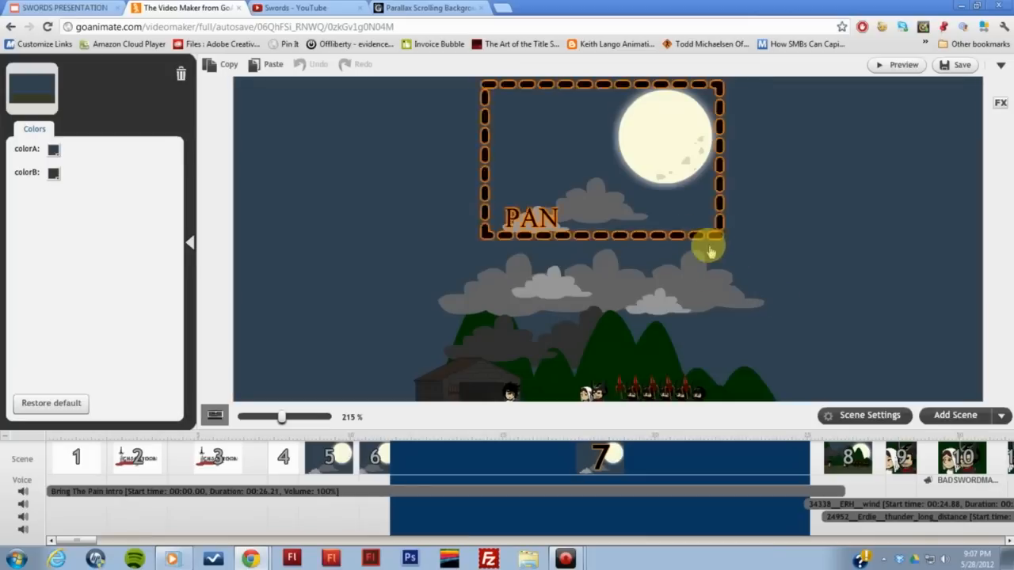
# Inspect the motion paths of the two small light clouds in front of the large dark clouds in scene 7.
pyautogui.moveTo(285, 420)
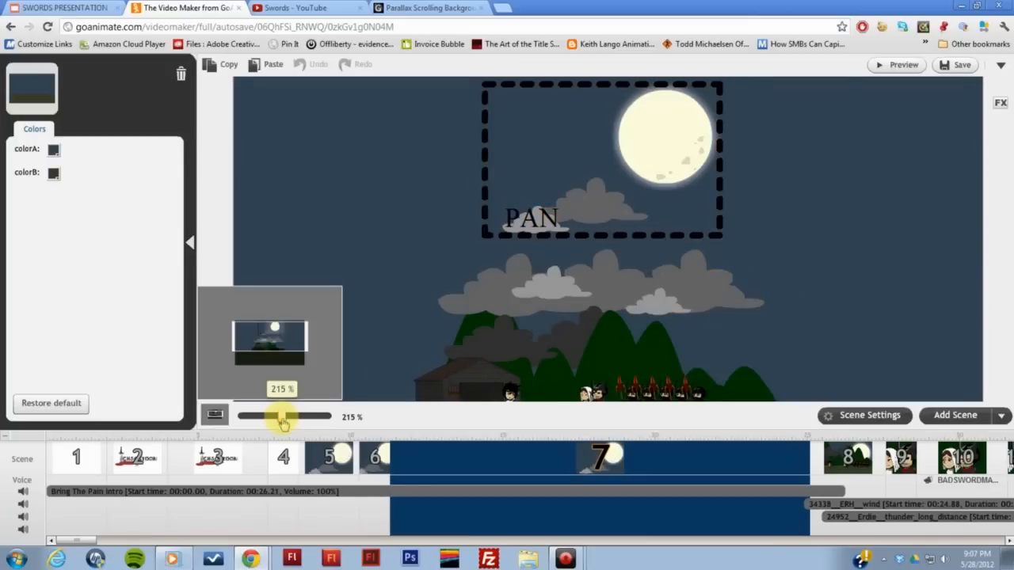
pyautogui.moveTo(283, 420); pyautogui.dragTo(281, 417)
pyautogui.moveTo(283, 342)
pyautogui.mouseDown()
pyautogui.moveTo(282, 358)
pyautogui.moveTo(285, 349)
pyautogui.mouseUp()
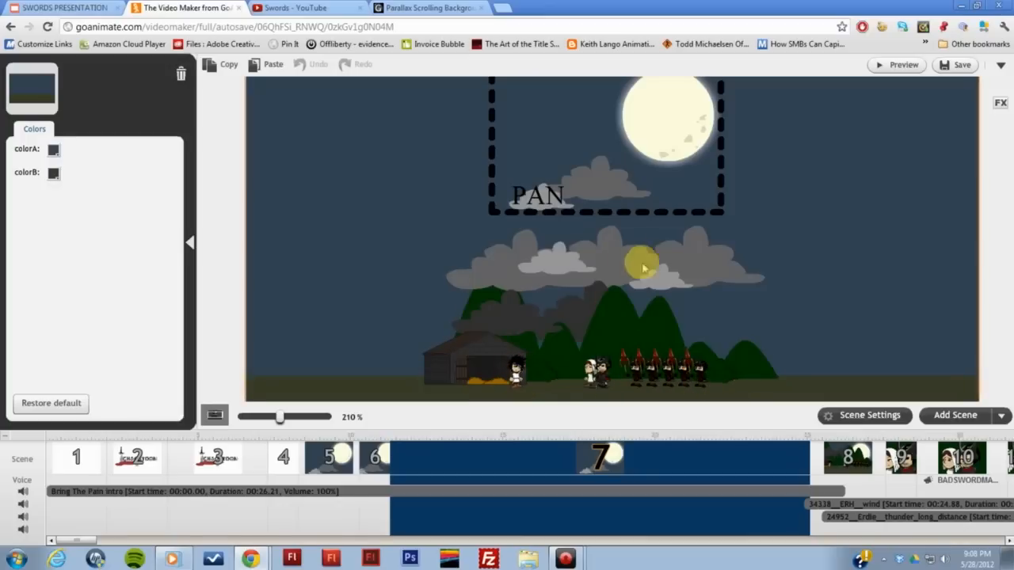
pyautogui.moveTo(268, 422)
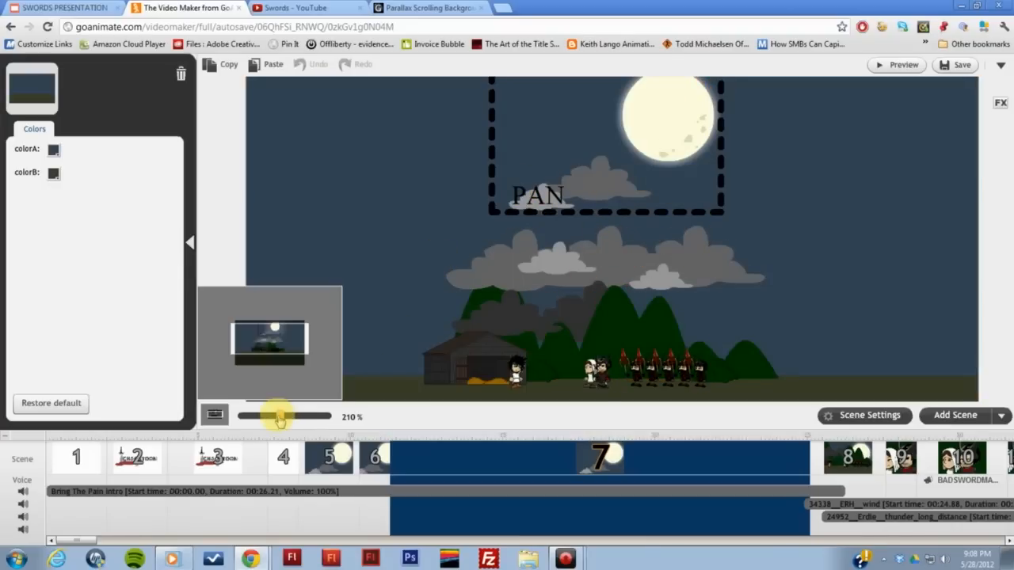
pyautogui.moveTo(280, 418); pyautogui.dragTo(339, 416)
pyautogui.click(277, 337)
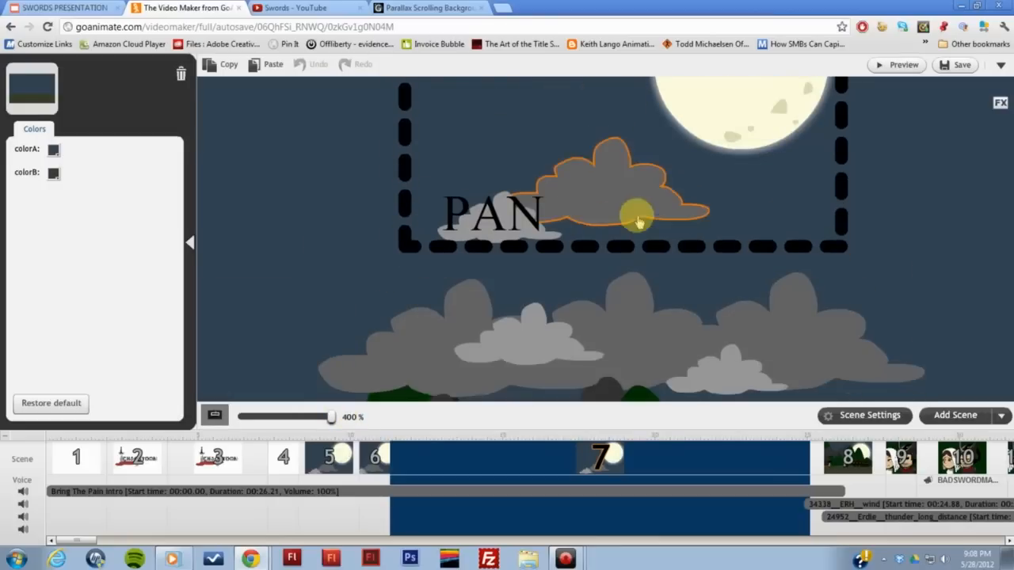
pyautogui.click(548, 355)
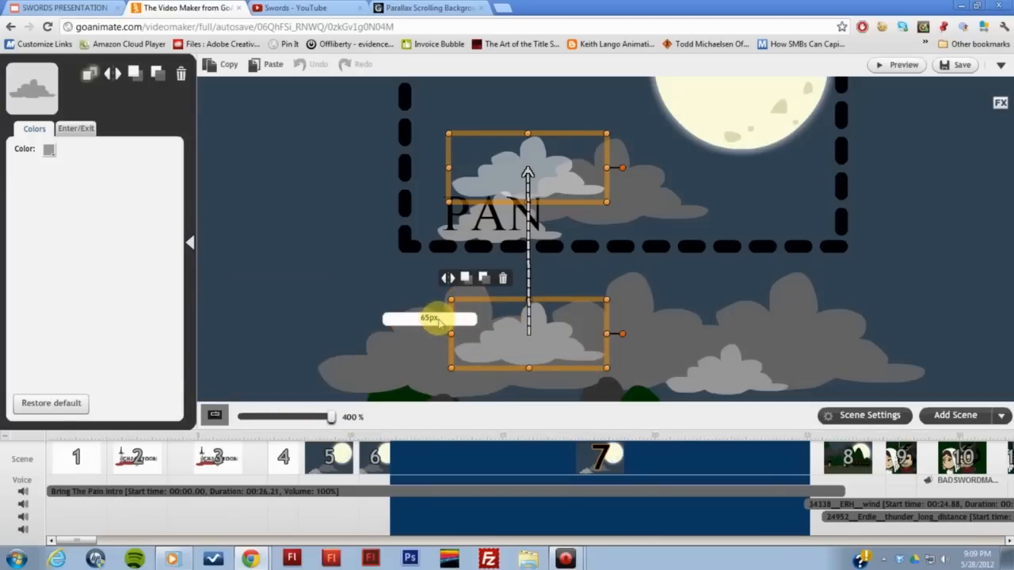
pyautogui.click(723, 381)
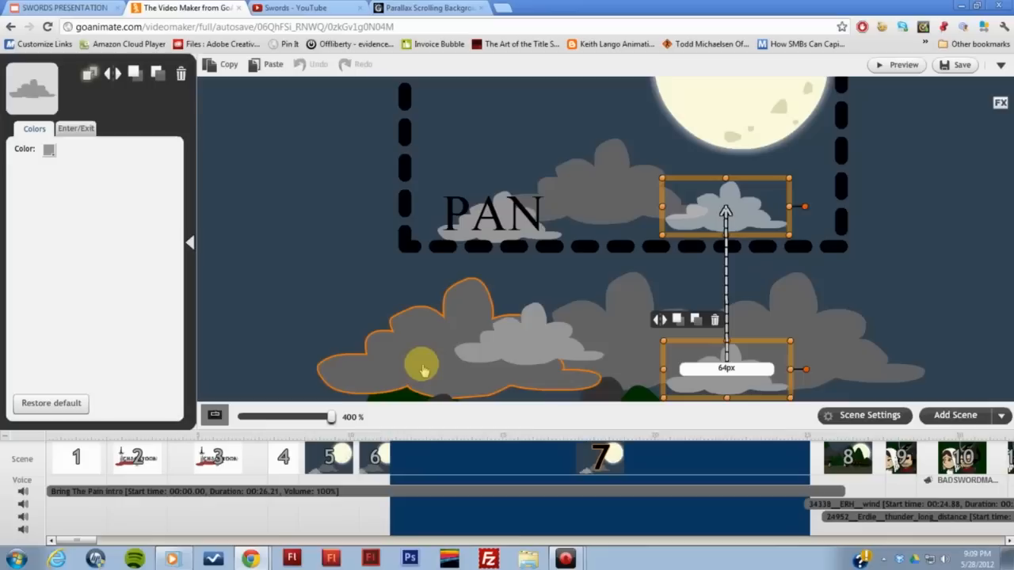
# Compare the motion paths of the large dark clouds on either side with the path of the small light cloud.
pyautogui.click(423, 369)
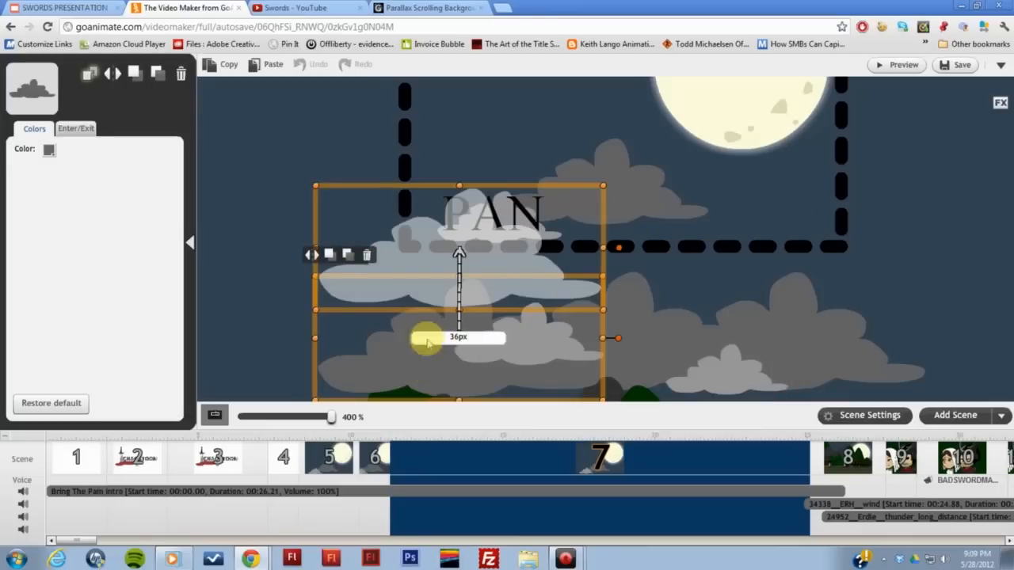
pyautogui.moveTo(459, 339); pyautogui.dragTo(797, 333)
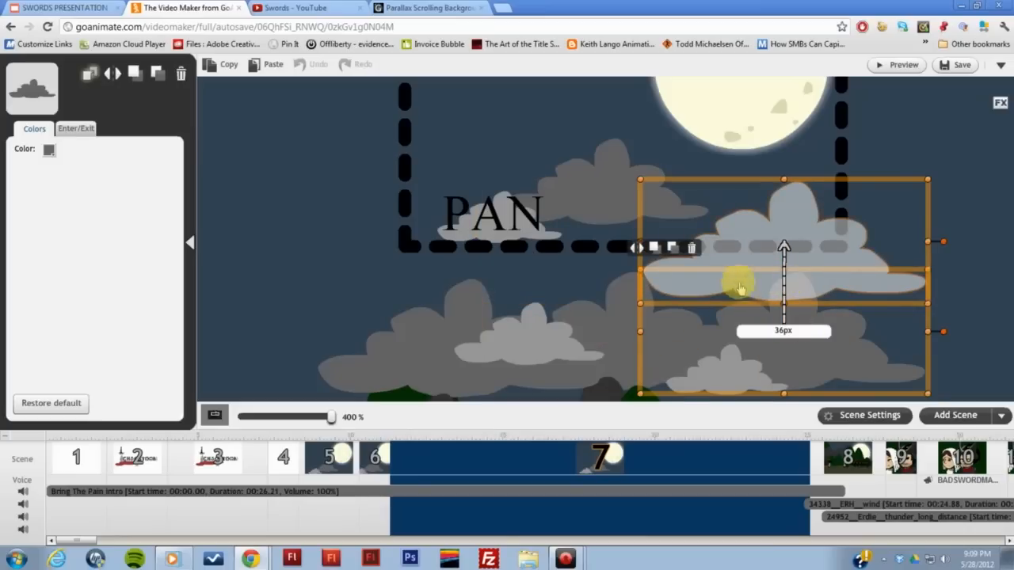
pyautogui.click(544, 354)
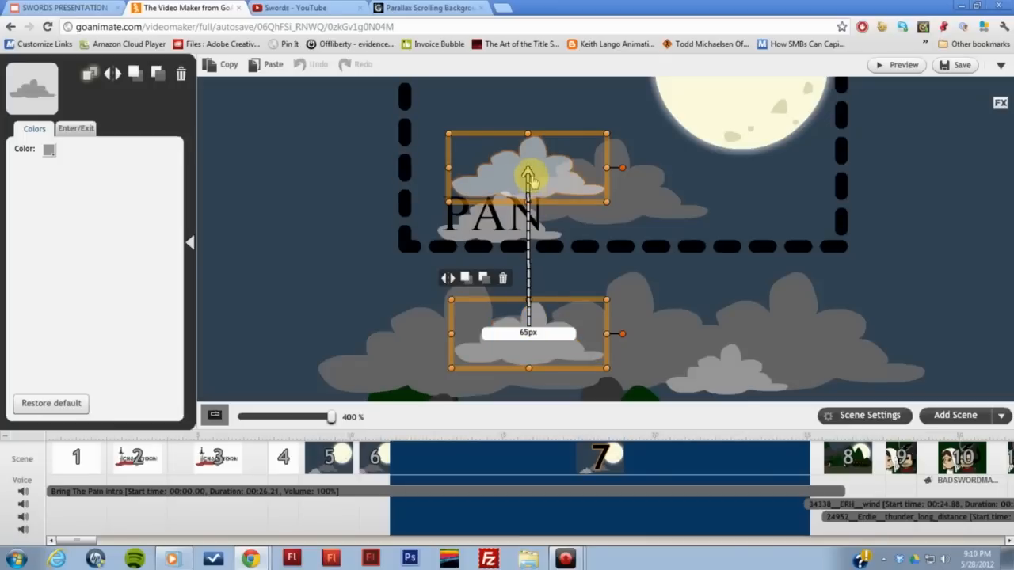
pyautogui.click(419, 344)
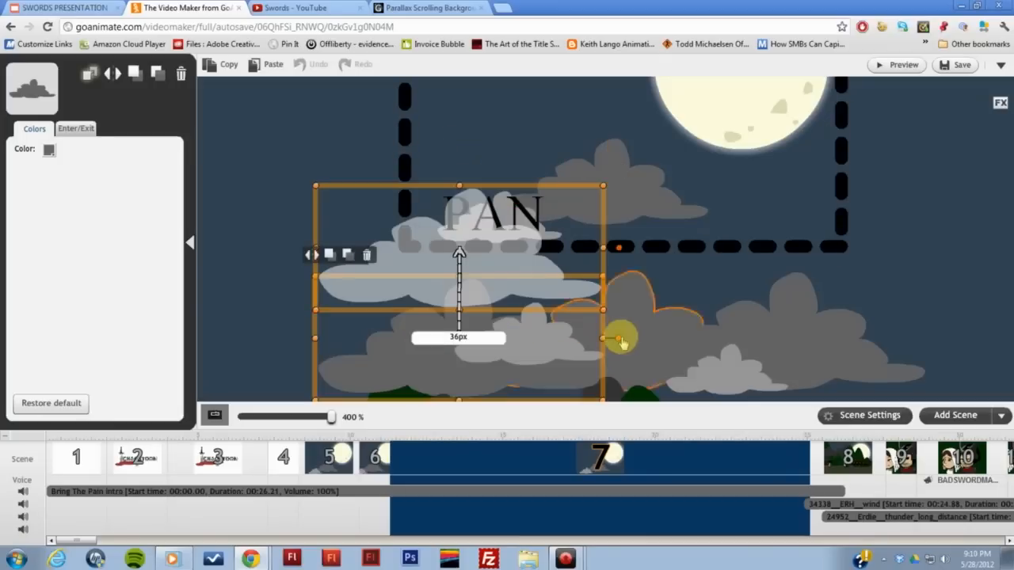
pyautogui.click(789, 329)
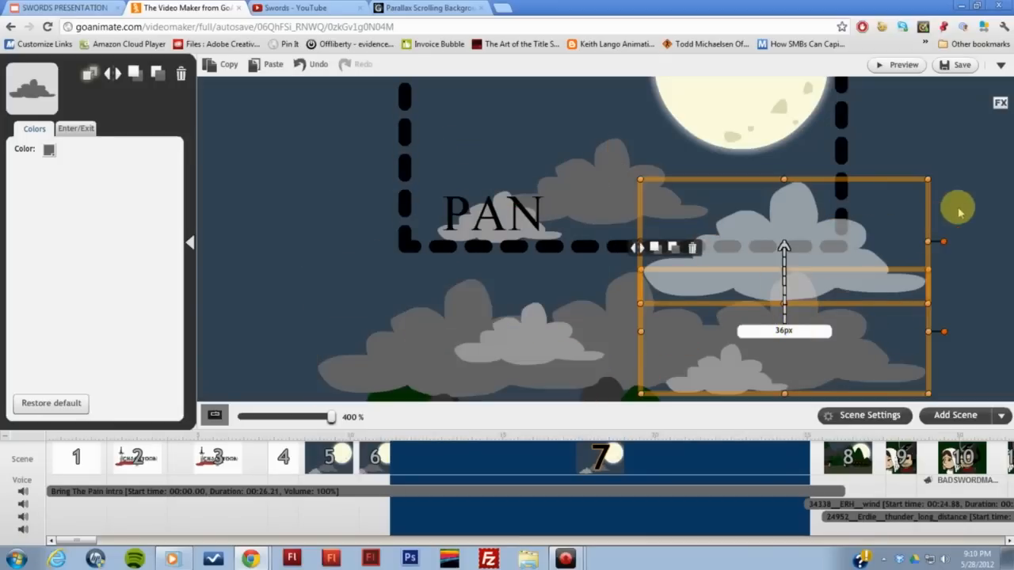
pyautogui.click(955, 289)
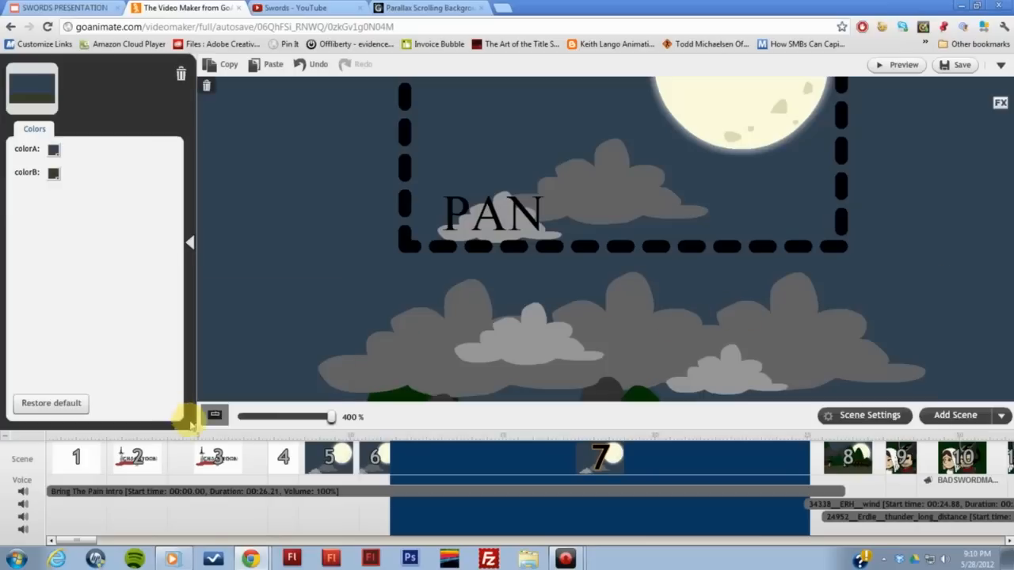
# Bring the whole of scene 7 into view and inspect the motion path of the PAN camera effect.
pyautogui.click(208, 416)
pyautogui.moveTo(276, 339)
pyautogui.mouseDown()
pyautogui.moveTo(277, 327)
pyautogui.moveTo(283, 338)
pyautogui.mouseUp()
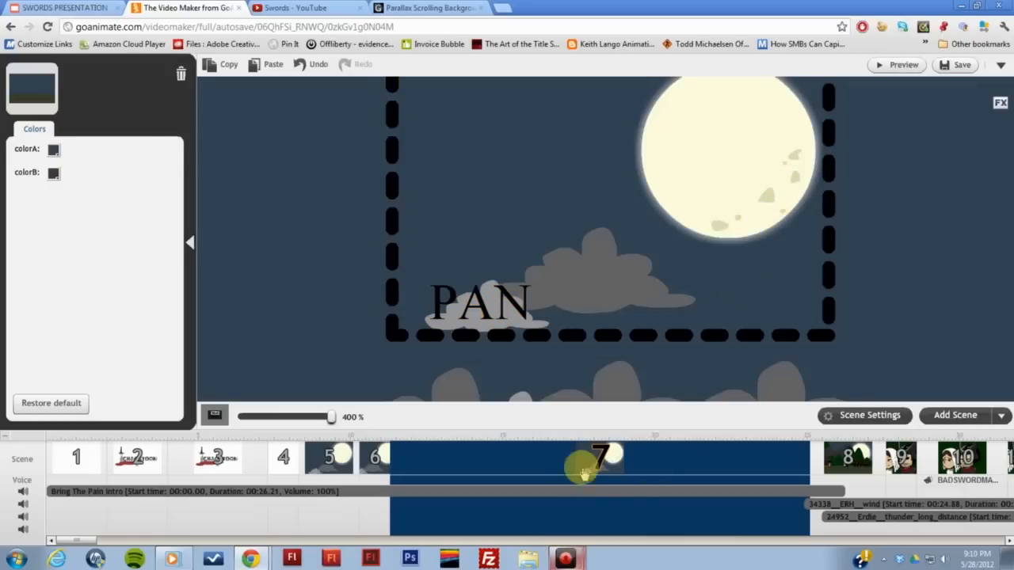
pyautogui.moveTo(266, 408)
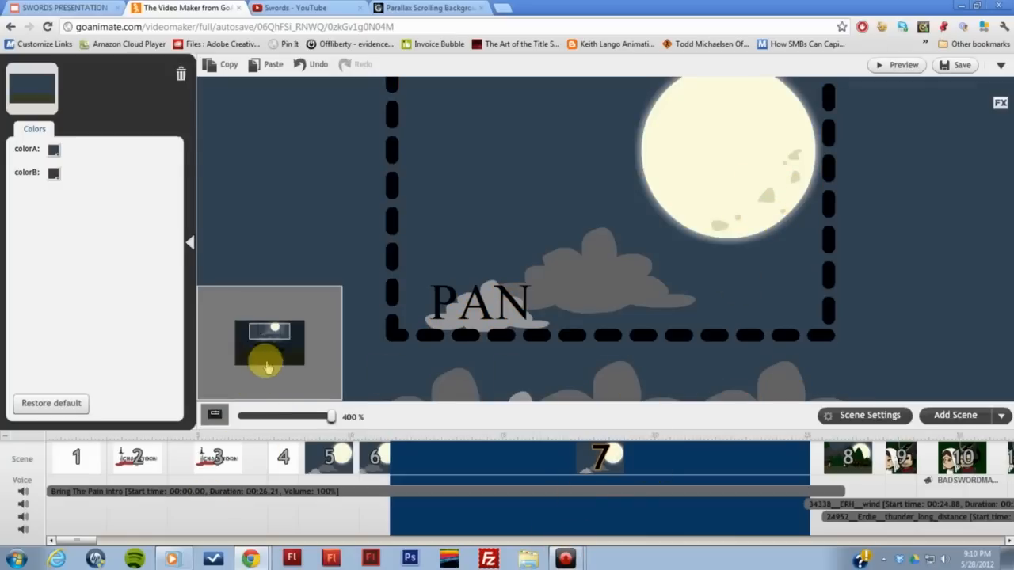
pyautogui.moveTo(332, 416); pyautogui.dragTo(262, 417)
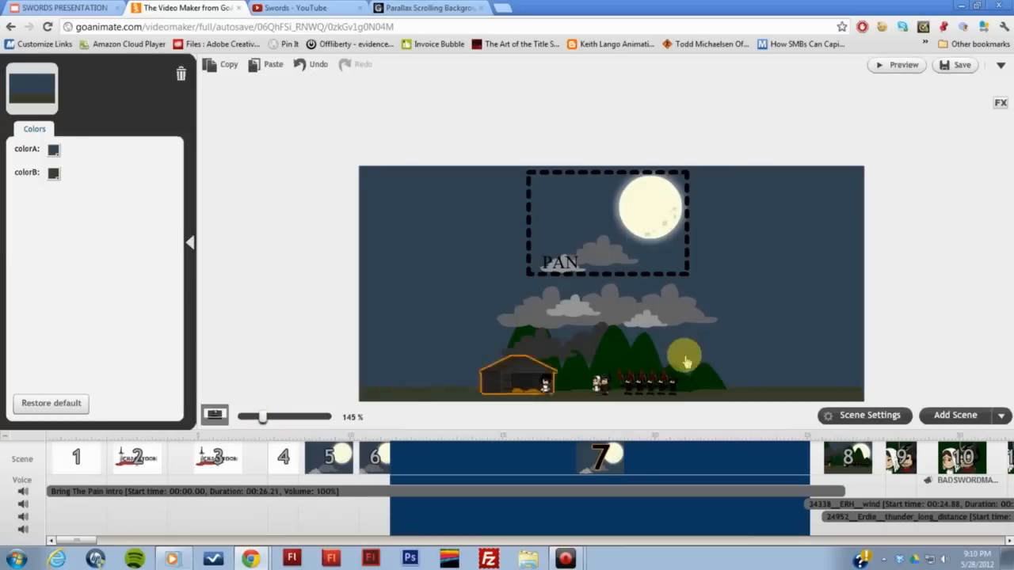
pyautogui.moveTo(214, 415)
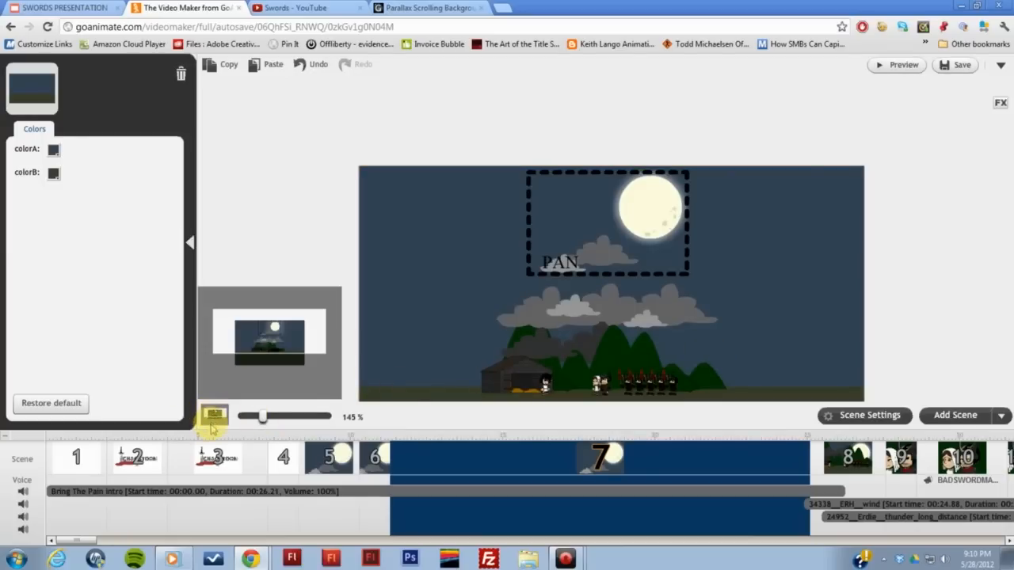
pyautogui.moveTo(247, 342); pyautogui.dragTo(250, 354)
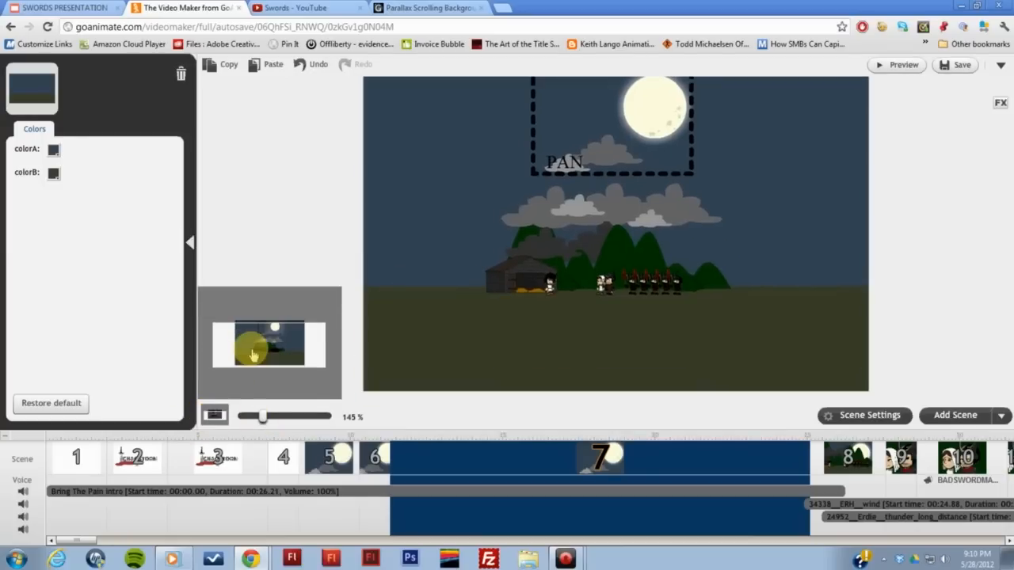
pyautogui.click(673, 180)
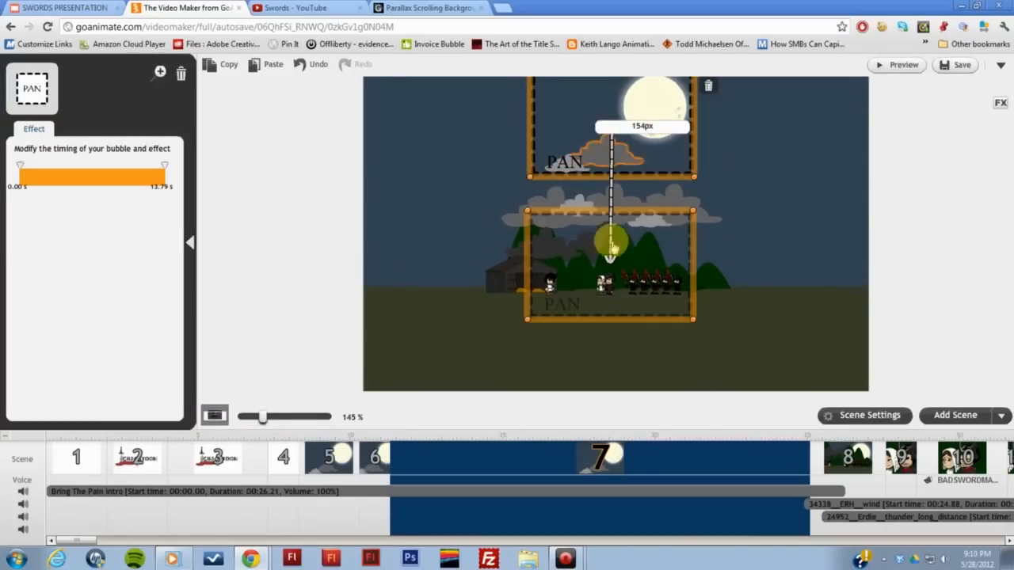
# Inspect the moon's motion path against the PAN effect frame, and leave nothing but the background selected.
pyautogui.click(687, 111)
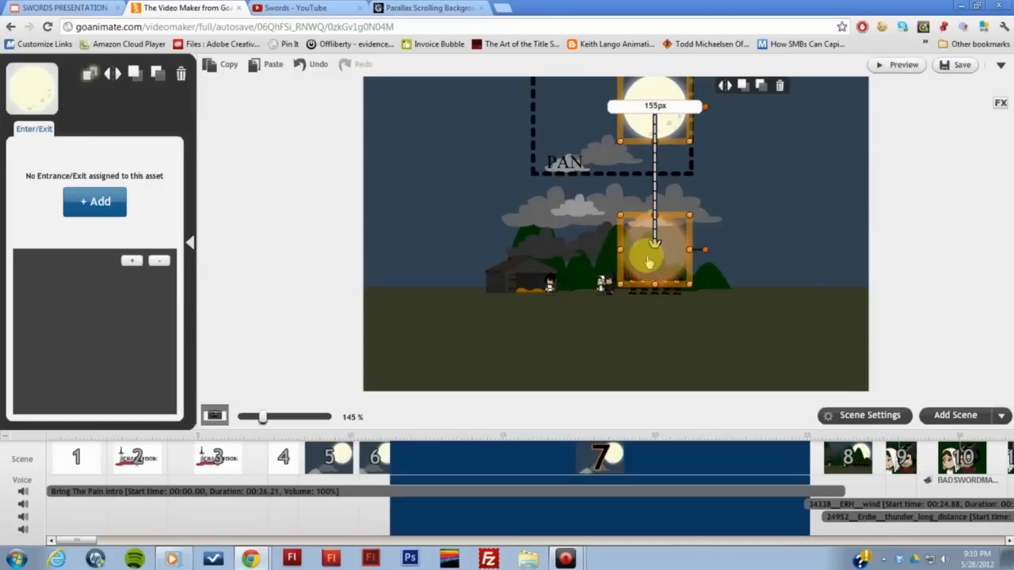
pyautogui.click(606, 173)
pyautogui.click(645, 245)
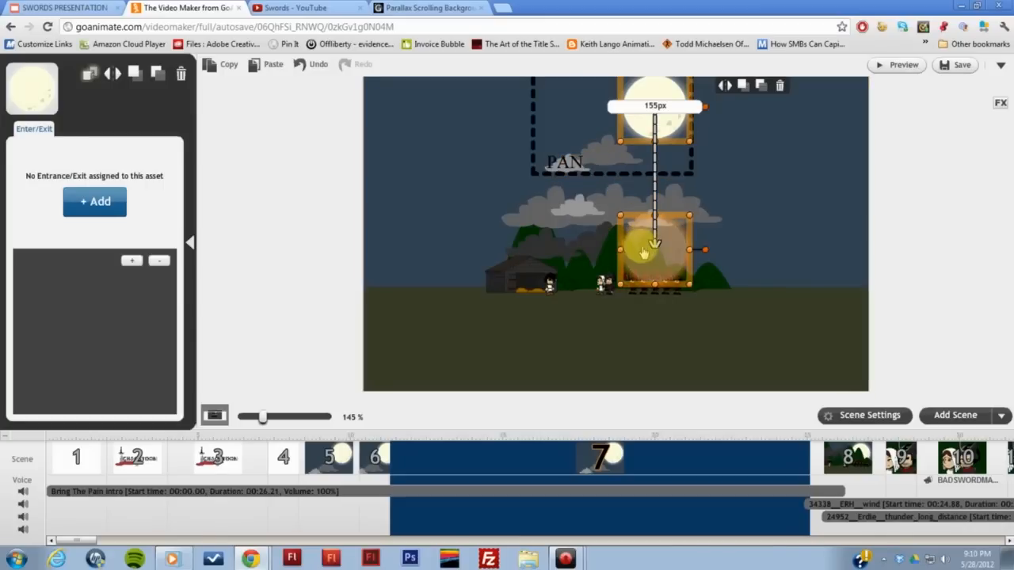
pyautogui.click(600, 178)
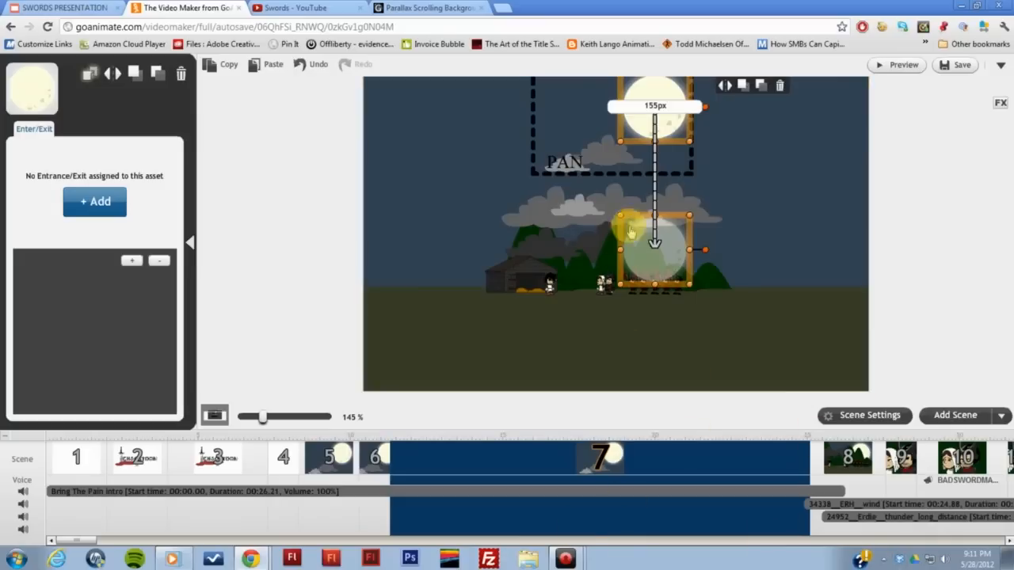
pyautogui.click(775, 302)
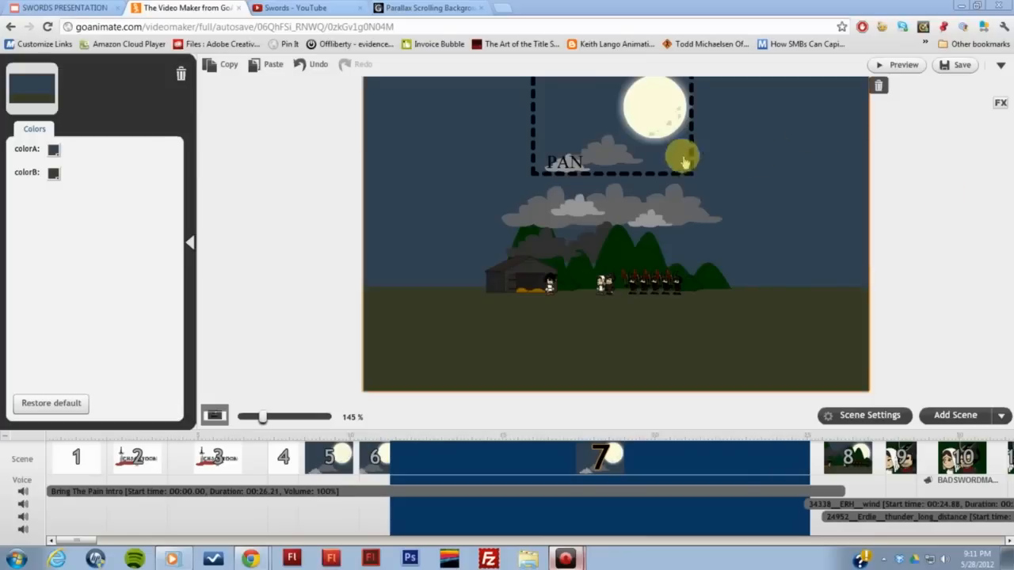
pyautogui.click(654, 176)
pyautogui.click(772, 197)
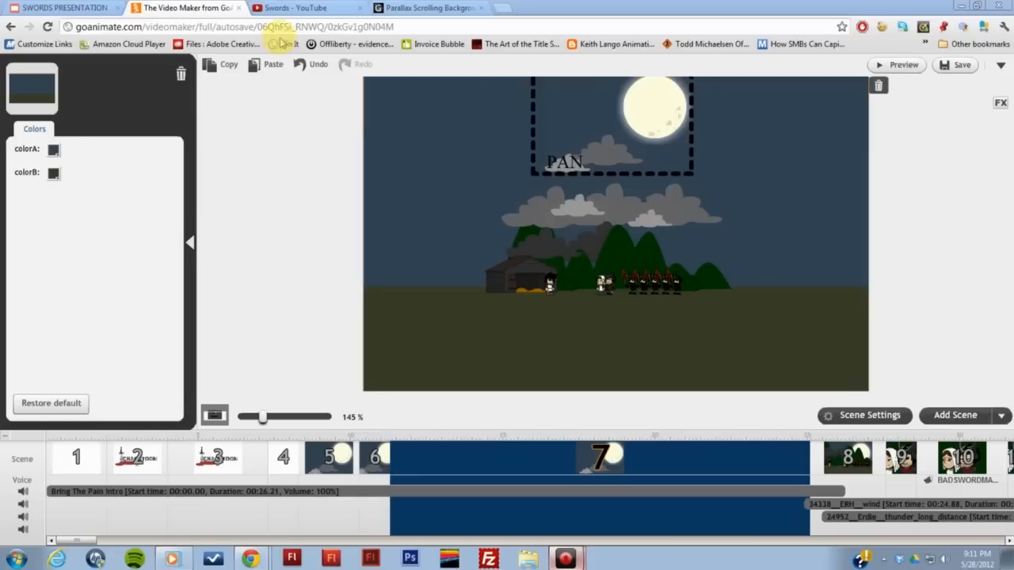
# Skim the Parallax Scrolling Backgrounds article down to the Domo's Road Trip video, and return to the Video Maker.
pyautogui.click(421, 9)
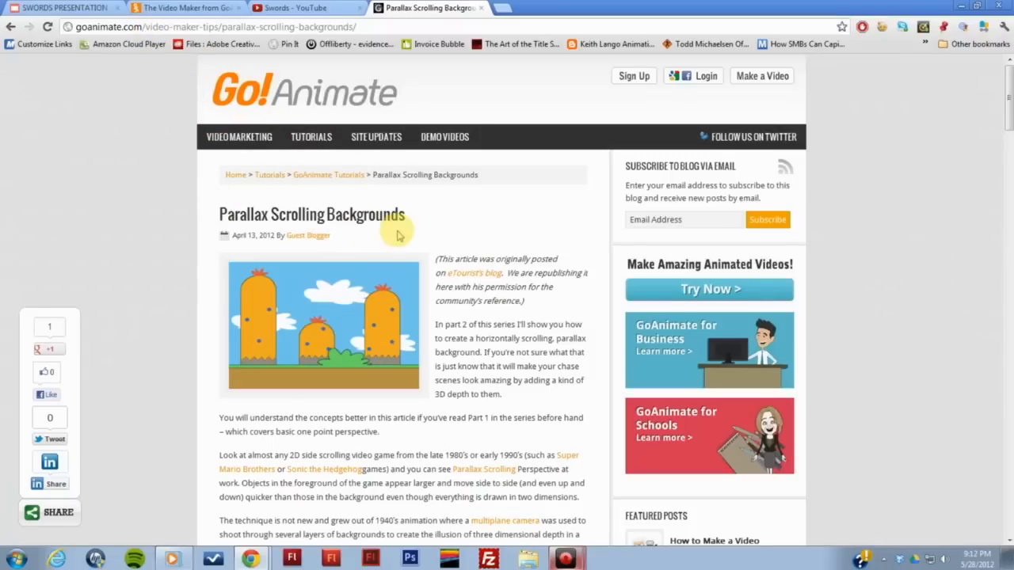
pyautogui.scroll(-3, 414, 256)
pyautogui.scroll(-2, 423, 258)
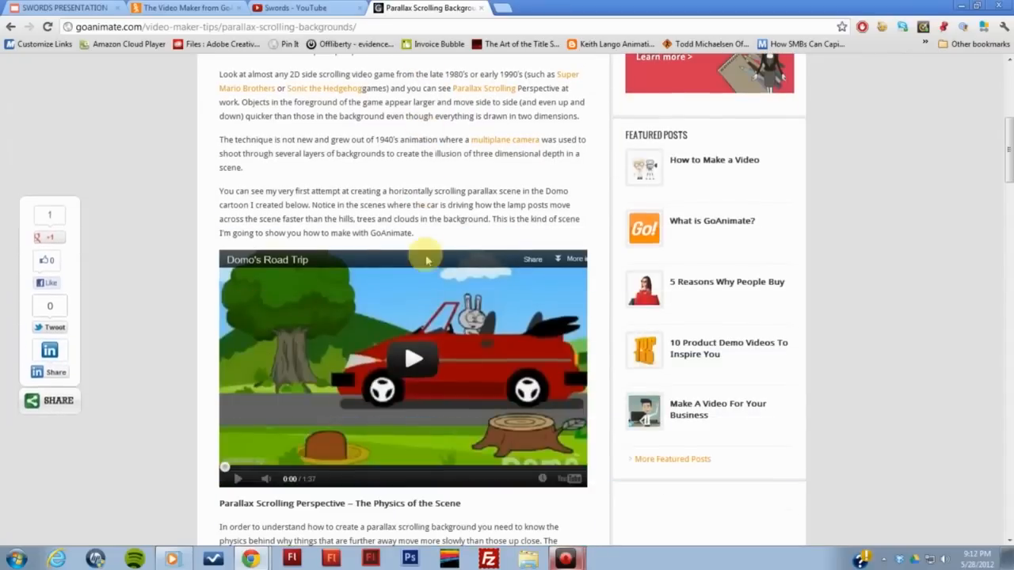
pyautogui.scroll(5, 421, 237)
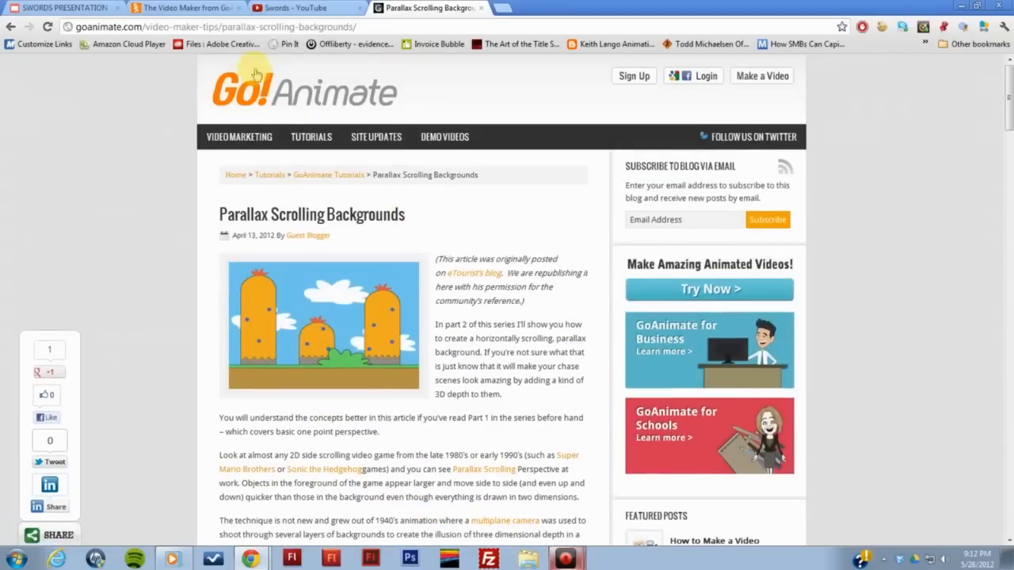
pyautogui.click(211, 8)
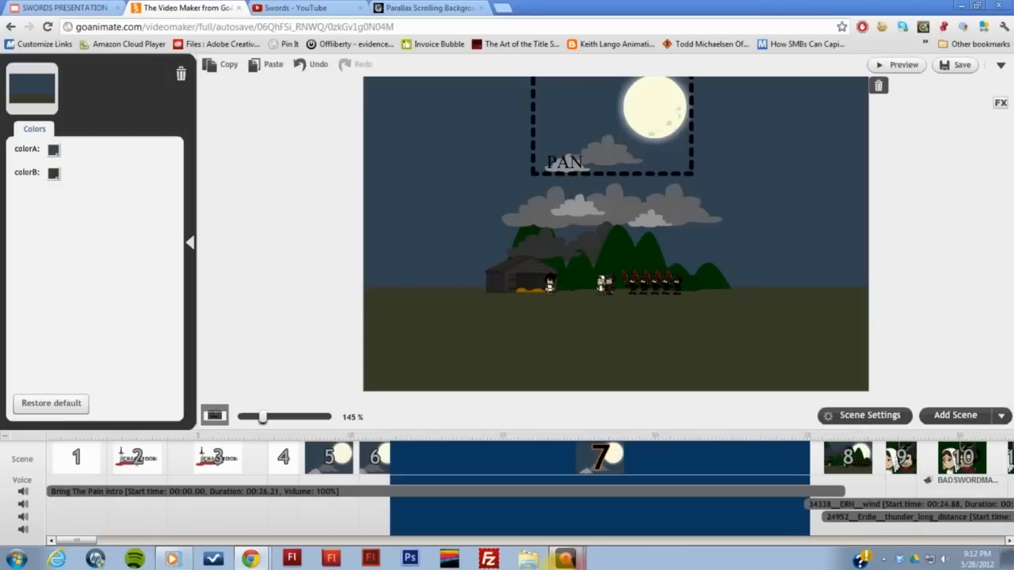
pyautogui.click(566, 561)
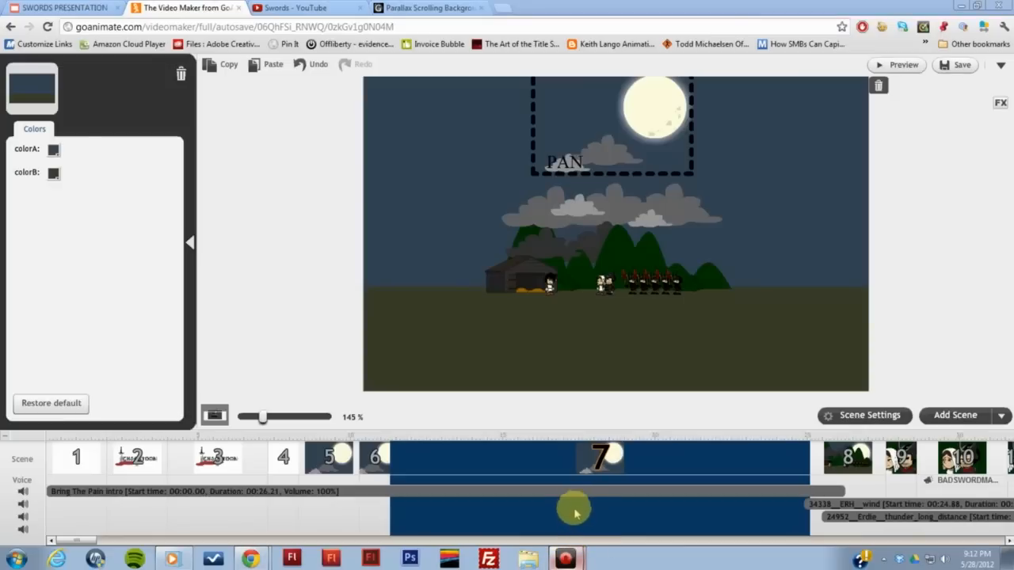